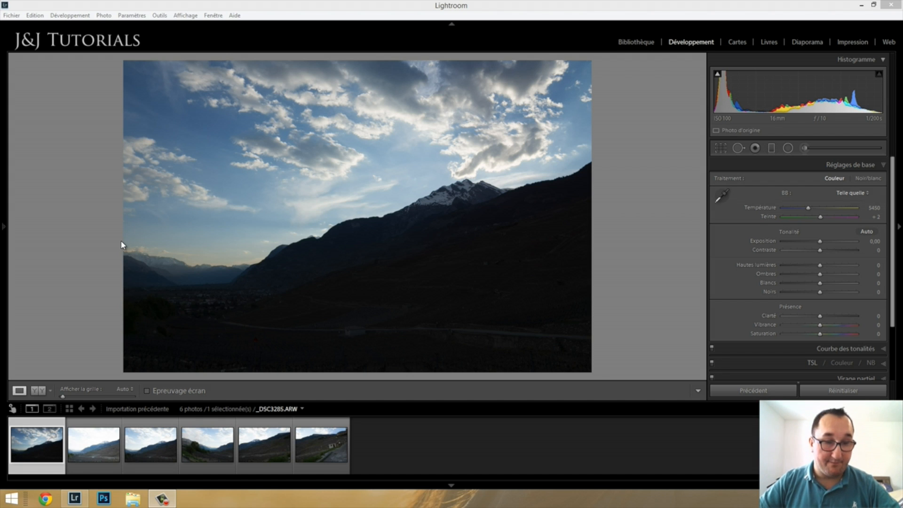
Compare the three bracketed exposures _DSC3285, _DSC3286 and _DSC3287 by viewing each one several times
{"action": "left_click", "coordinate": [92, 454]}
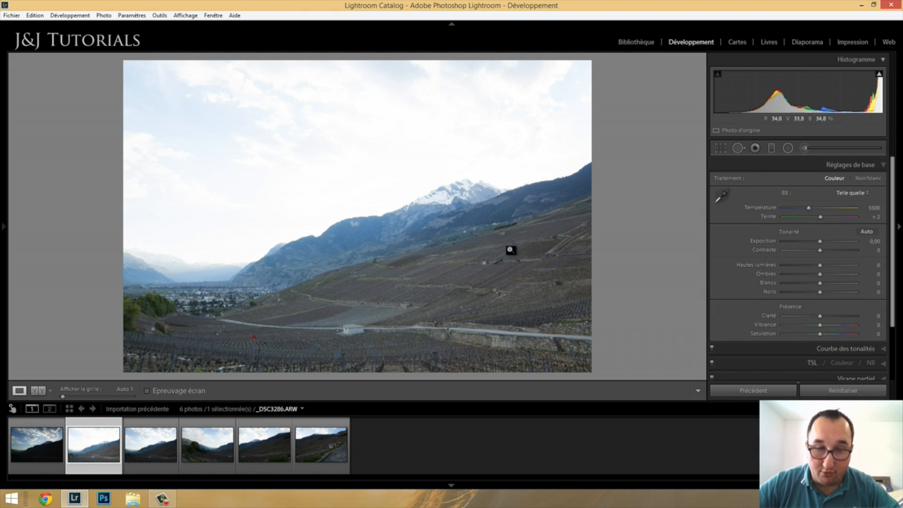
{"action": "left_click", "coordinate": [148, 449]}
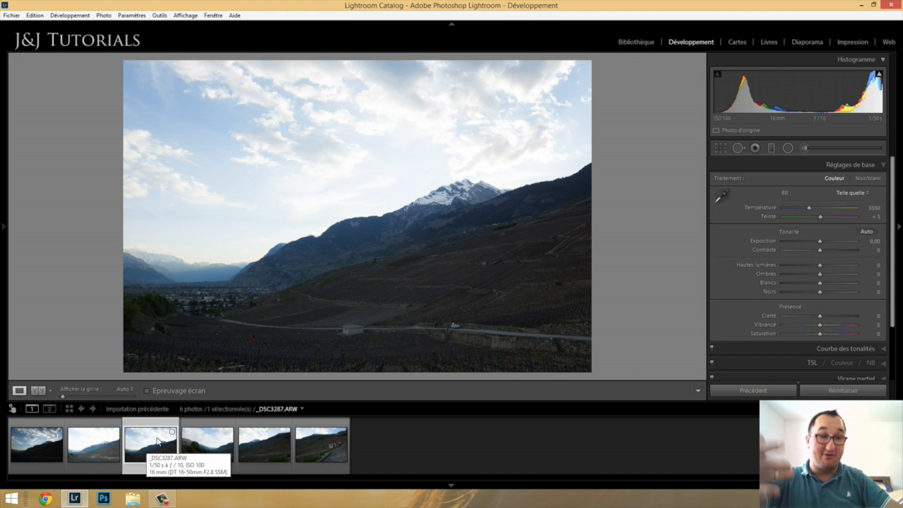
{"action": "left_click", "coordinate": [30, 447]}
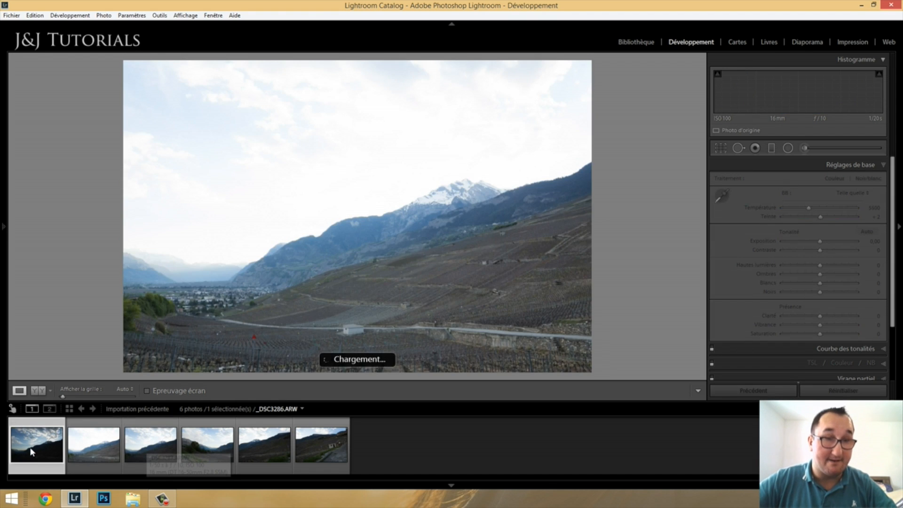
{"action": "left_click", "coordinate": [91, 450]}
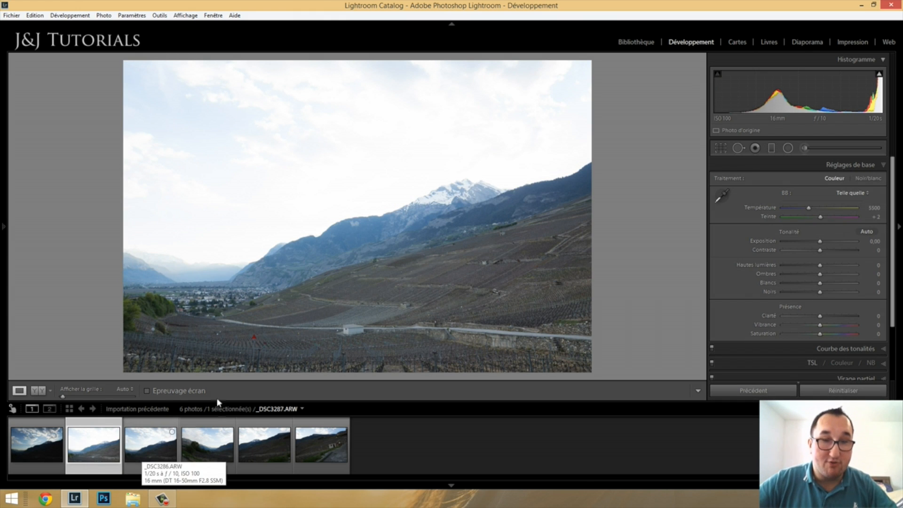
{"action": "left_click", "coordinate": [137, 443]}
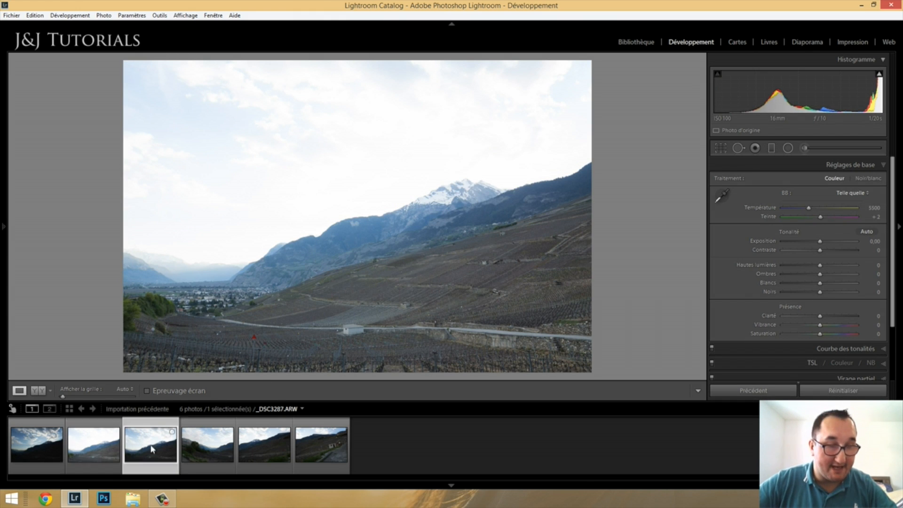
{"action": "left_click", "coordinate": [47, 437]}
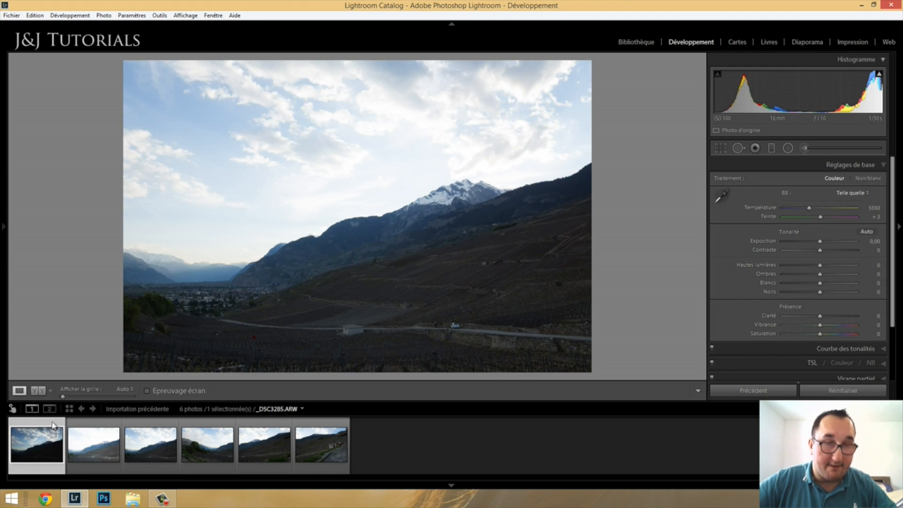
{"action": "left_click", "coordinate": [141, 445]}
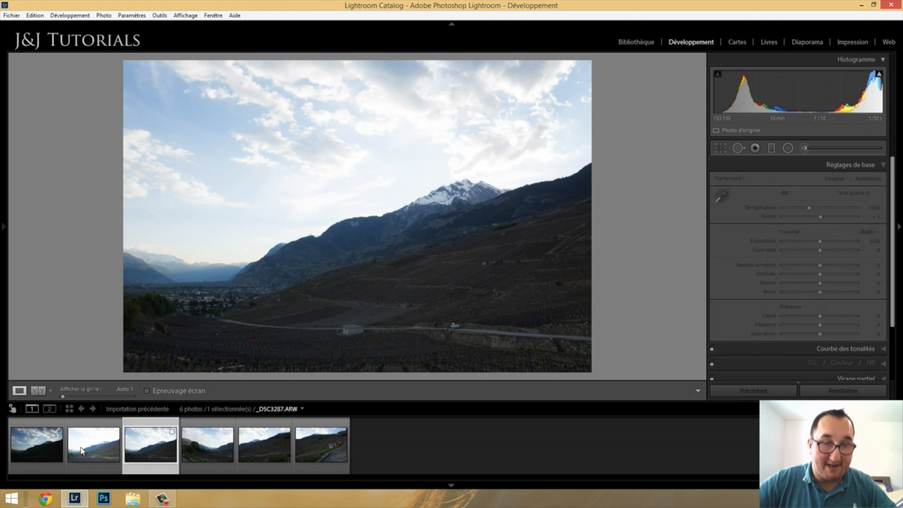
{"action": "left_click", "coordinate": [81, 451]}
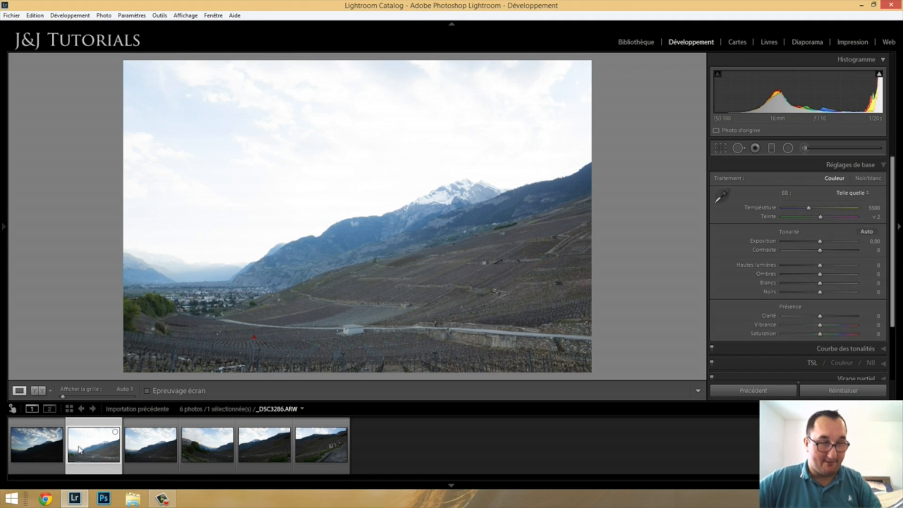
Select the three bracketed photos _DSC3285 to _DSC3287 and start an HDR photo merge with them
{"action": "left_click", "coordinate": [38, 446]}
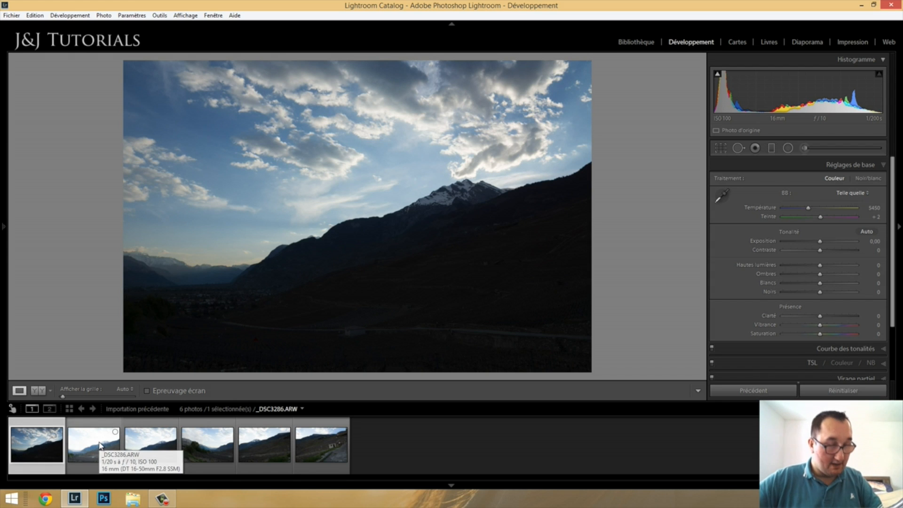
{"action": "left_click", "coordinate": [100, 445], "text": "shift"}
{"action": "left_click", "coordinate": [131, 446], "text": "shift"}
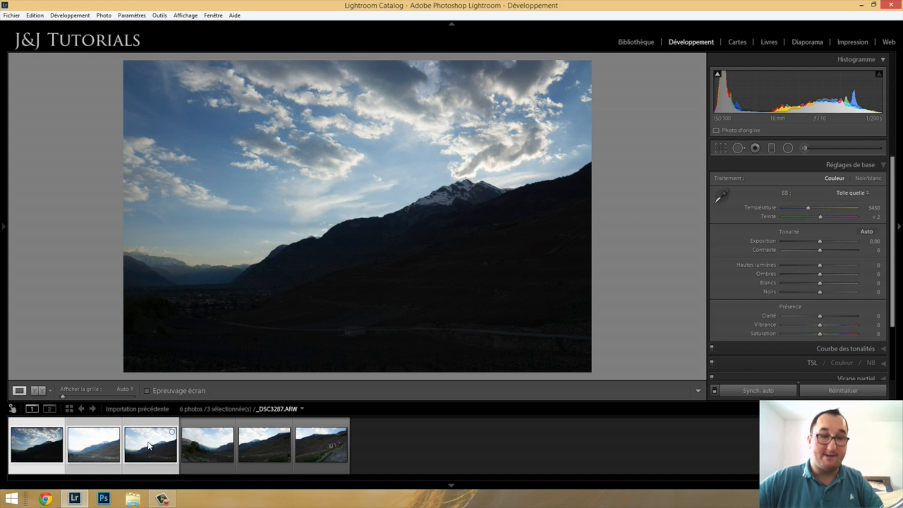
{"action": "left_click", "coordinate": [103, 15]}
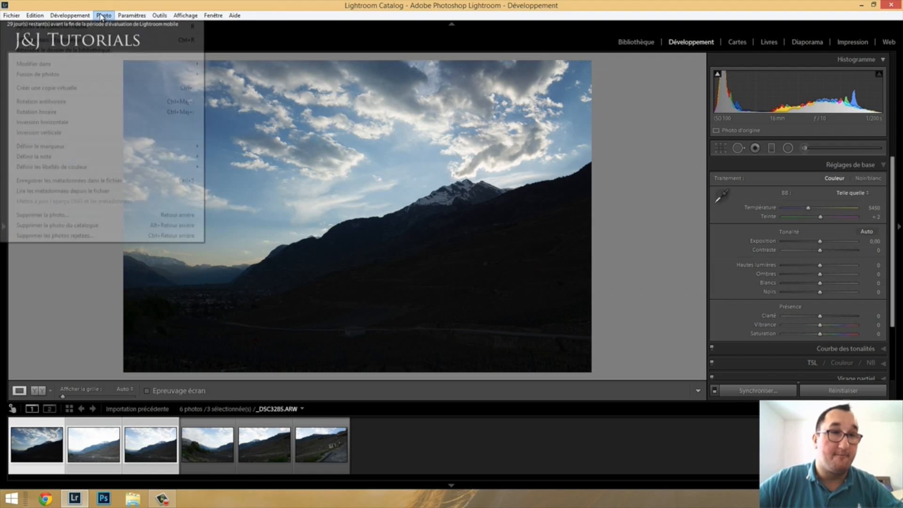
{"action": "mouse_move", "coordinate": [123, 75]}
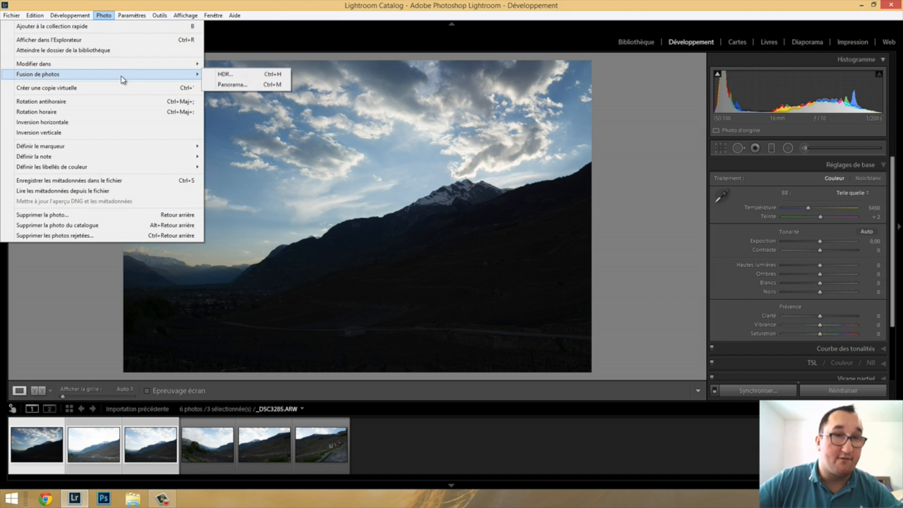
{"action": "left_click", "coordinate": [250, 75]}
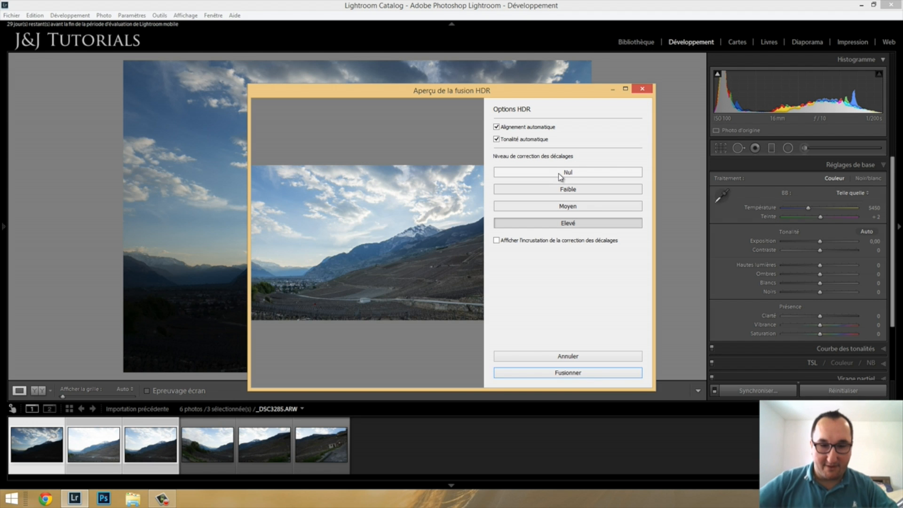
Check the HDR merge preview up close and merge the exposures with the ghosting correction level set to Elevé
{"action": "left_click", "coordinate": [373, 238]}
{"action": "left_click_drag", "start_coordinate": [368, 309], "coordinate": [355, 226]}
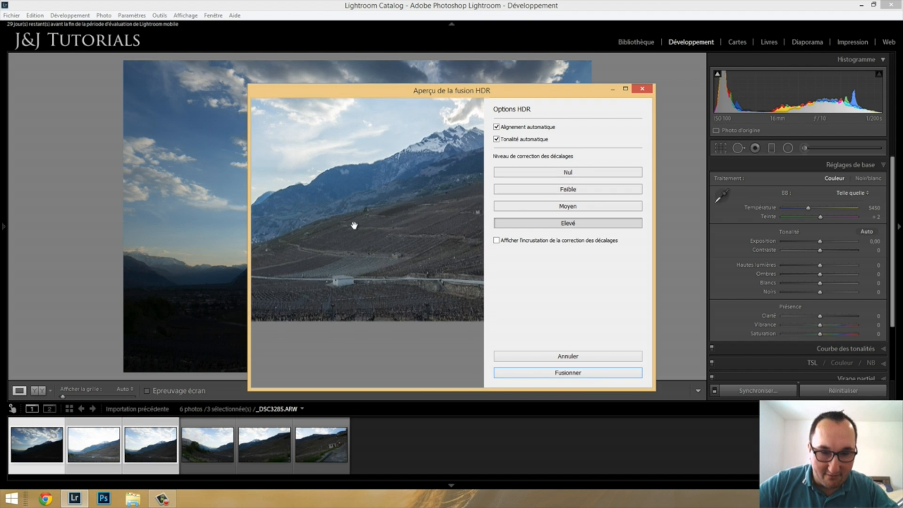
{"action": "left_click_drag", "start_coordinate": [433, 284], "coordinate": [336, 271]}
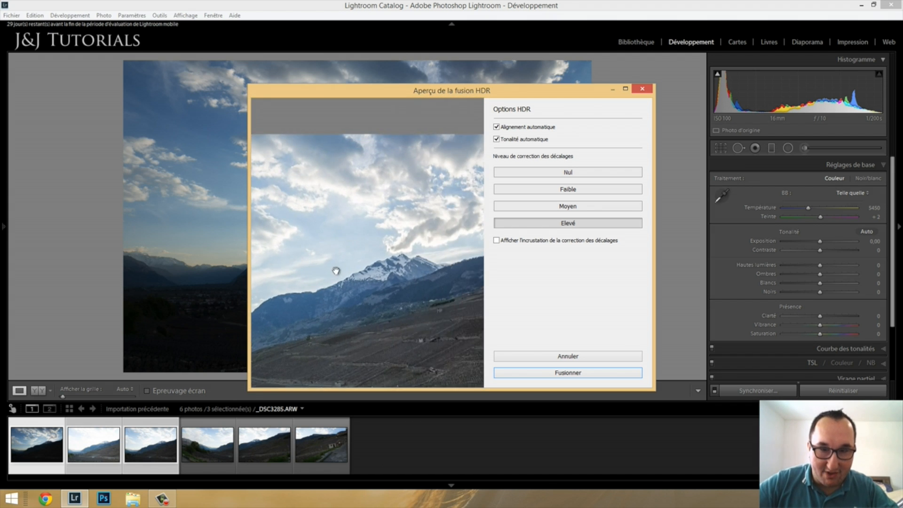
{"action": "left_click", "coordinate": [336, 271]}
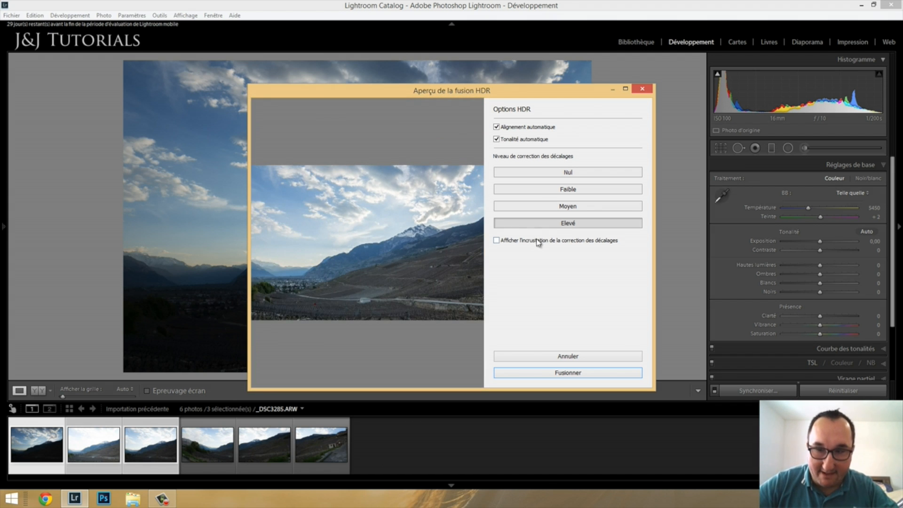
{"action": "left_click", "coordinate": [568, 173]}
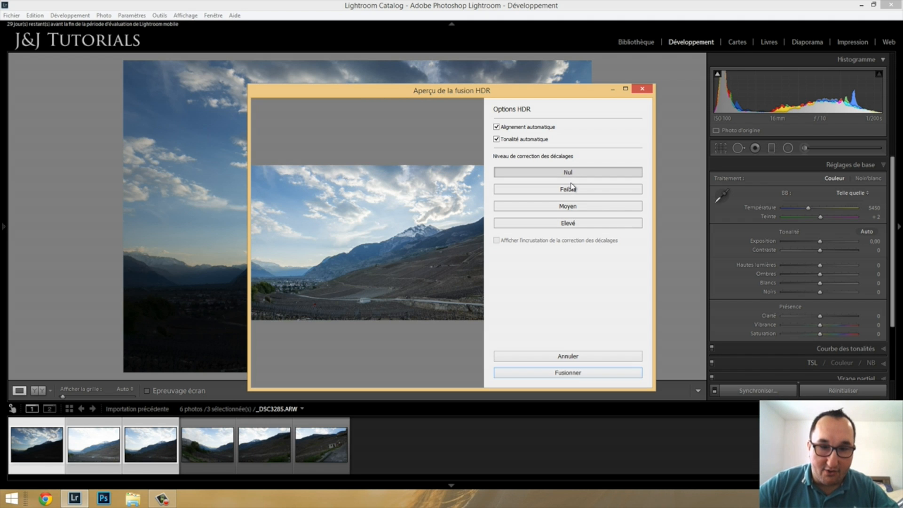
{"action": "left_click", "coordinate": [568, 224]}
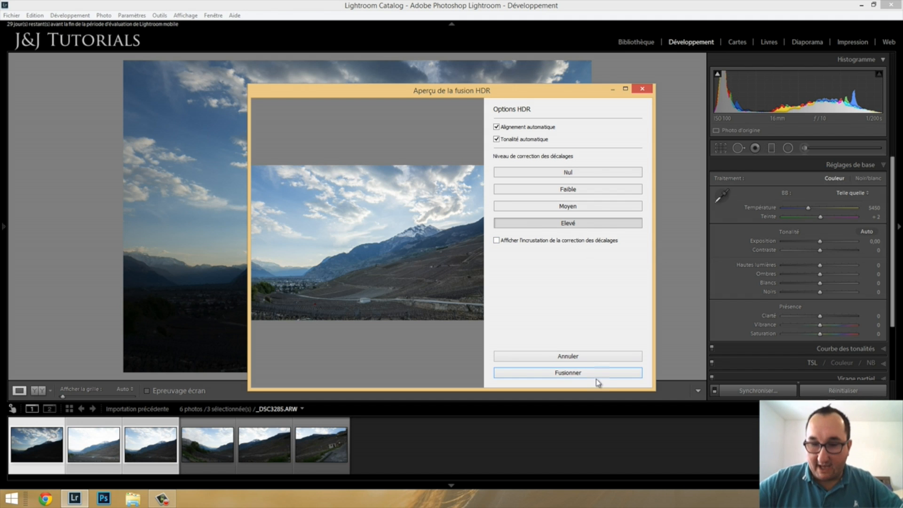
{"action": "left_click", "coordinate": [591, 376]}
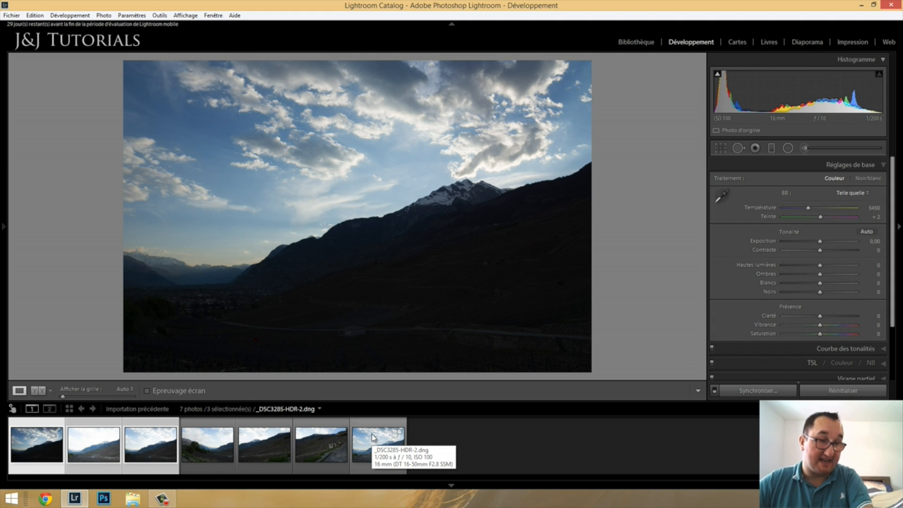
Open the merged photo _DSC3285-HDR-2.dng and examine the vineyard slopes and hut in close-up
{"action": "left_click", "coordinate": [372, 437]}
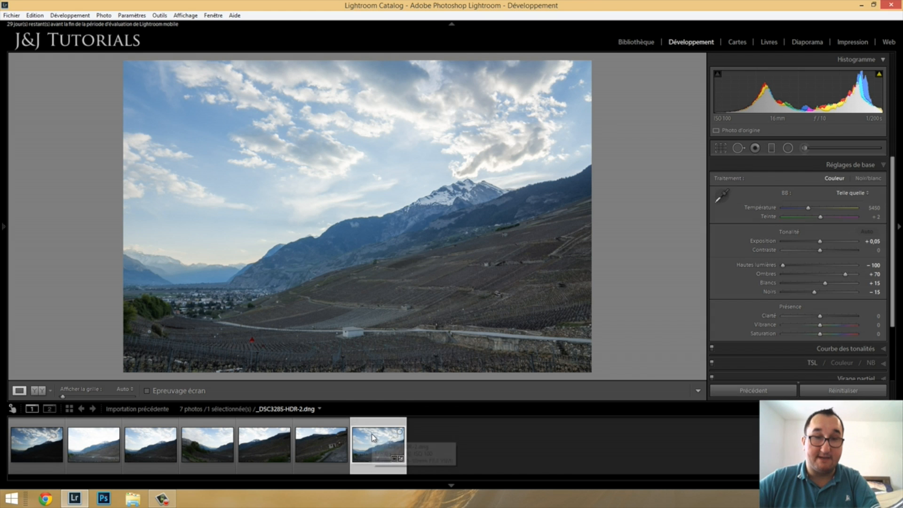
{"action": "left_click", "coordinate": [364, 285]}
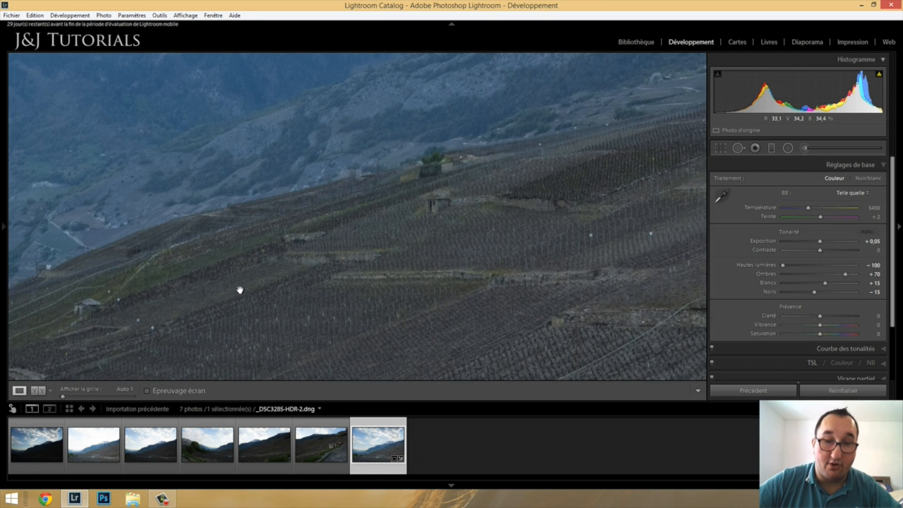
{"action": "left_click_drag", "start_coordinate": [424, 175], "coordinate": [379, 94]}
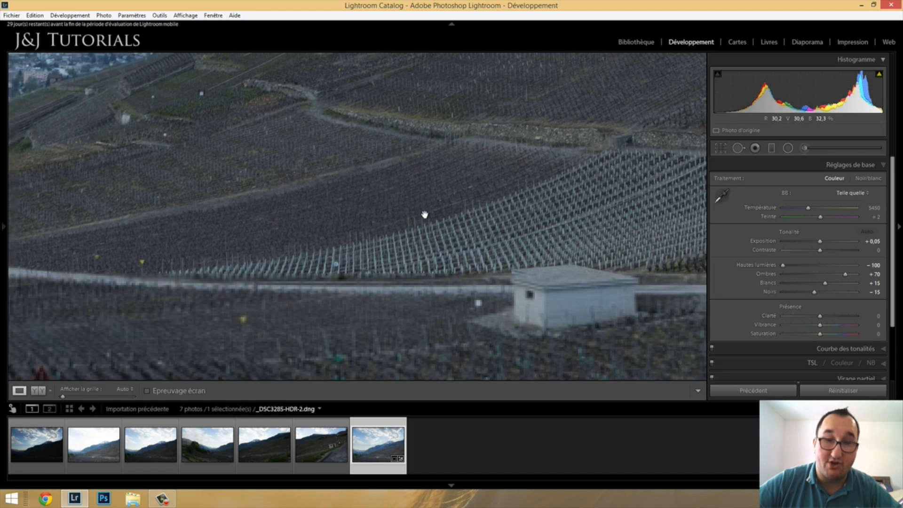
{"action": "left_click", "coordinate": [359, 229]}
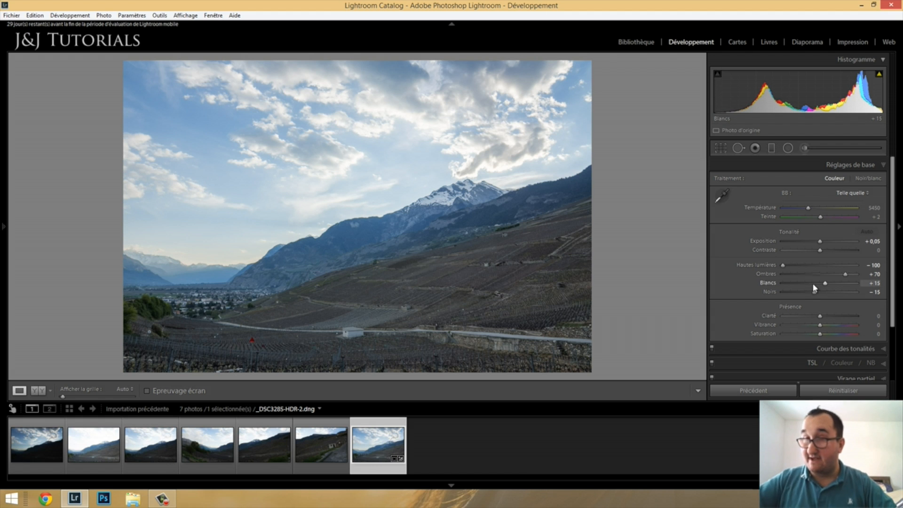
Set the merged photo's shadows (Ombres) to +100 and reset the colour temperature after trying a cooler value
{"action": "left_click_drag", "start_coordinate": [797, 263], "coordinate": [727, 257]}
{"action": "mouse_move", "coordinate": [846, 274]}
{"action": "left_mouse_down"}
{"action": "mouse_move", "coordinate": [857, 274]}
{"action": "mouse_move", "coordinate": [802, 278]}
{"action": "mouse_move", "coordinate": [861, 275]}
{"action": "mouse_move", "coordinate": [791, 276]}
{"action": "mouse_move", "coordinate": [860, 276]}
{"action": "left_mouse_up"}
{"action": "left_click_drag", "start_coordinate": [809, 209], "coordinate": [765, 211]}
{"action": "double_click", "coordinate": [764, 208]}
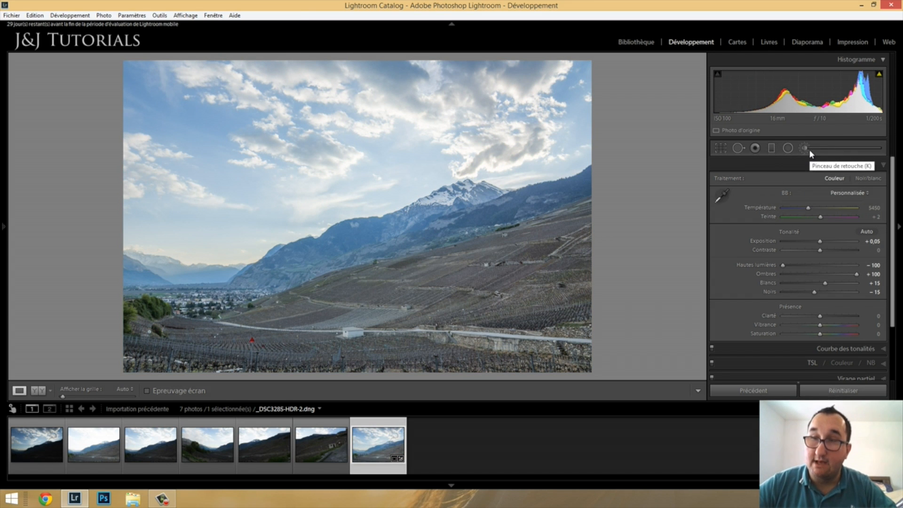
Add a horizontal graduated filter with Température 100, Teinte 100 and Exposition −1,04, covering the sky down to the lower hillside
{"action": "left_click", "coordinate": [773, 149]}
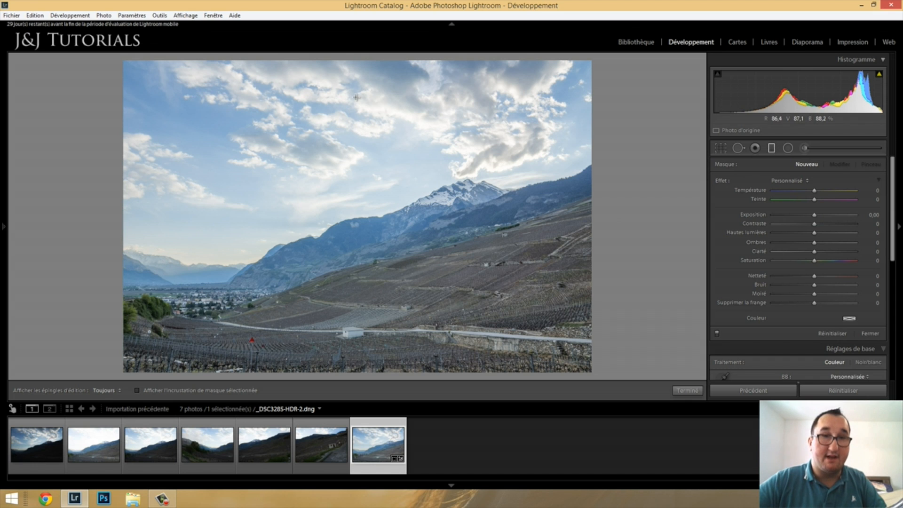
{"action": "left_click_drag", "start_coordinate": [346, 112], "coordinate": [356, 284]}
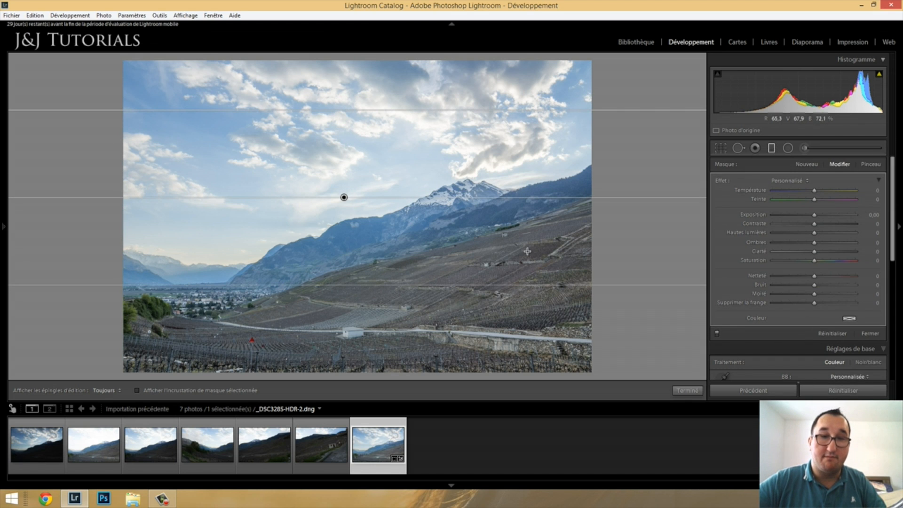
{"action": "left_click_drag", "start_coordinate": [815, 191], "coordinate": [873, 209]}
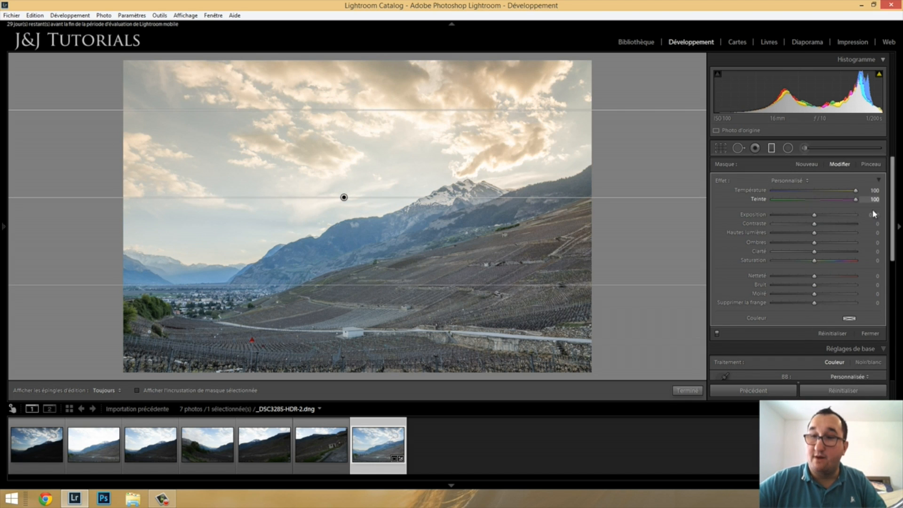
{"action": "left_click_drag", "start_coordinate": [813, 216], "coordinate": [803, 215]}
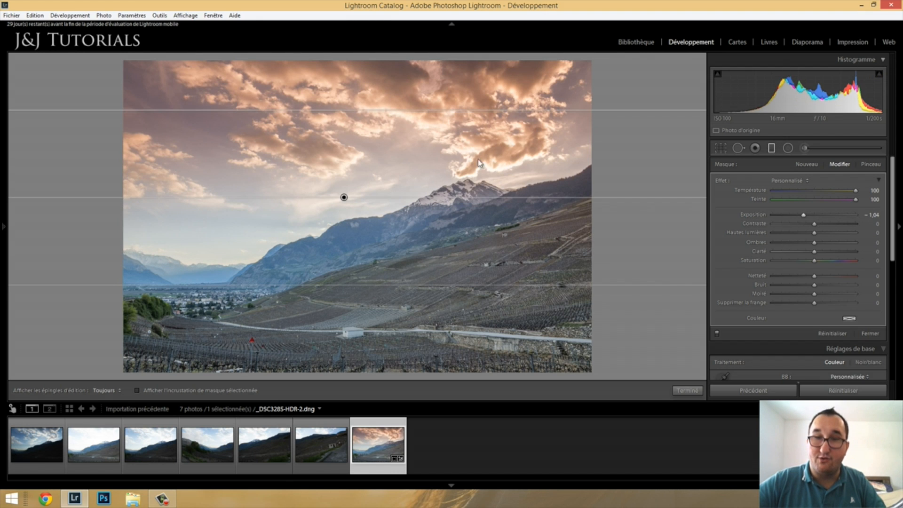
{"action": "left_click_drag", "start_coordinate": [344, 197], "coordinate": [337, 266]}
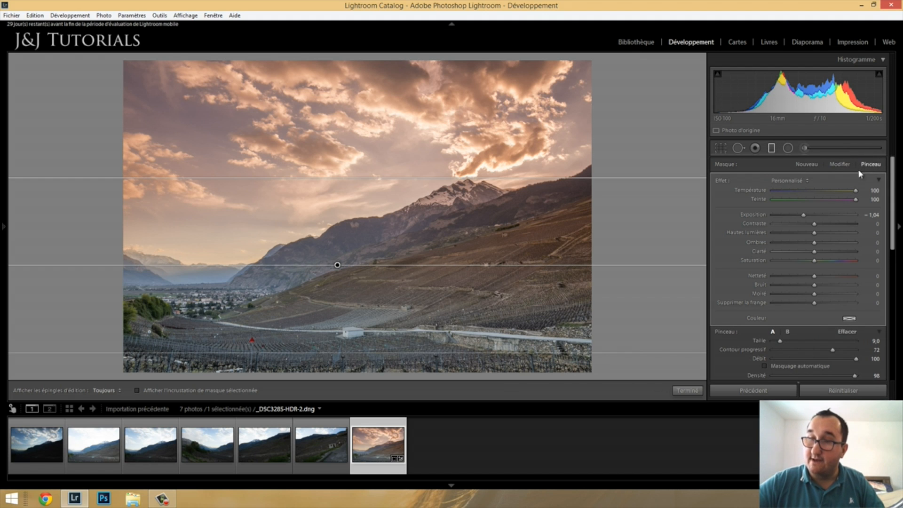
Erase the graduated filter's effect from the mountains and hillside with the mask brush at size 13 and feather (Contour progressif) 26
{"action": "left_click", "coordinate": [847, 332]}
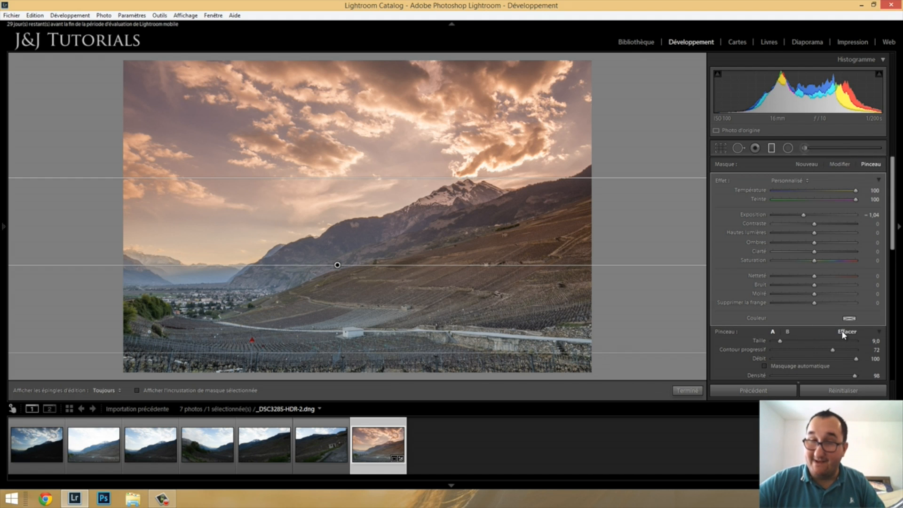
{"action": "scroll", "coordinate": [381, 227], "scroll_direction": "up", "scroll_amount": 4}
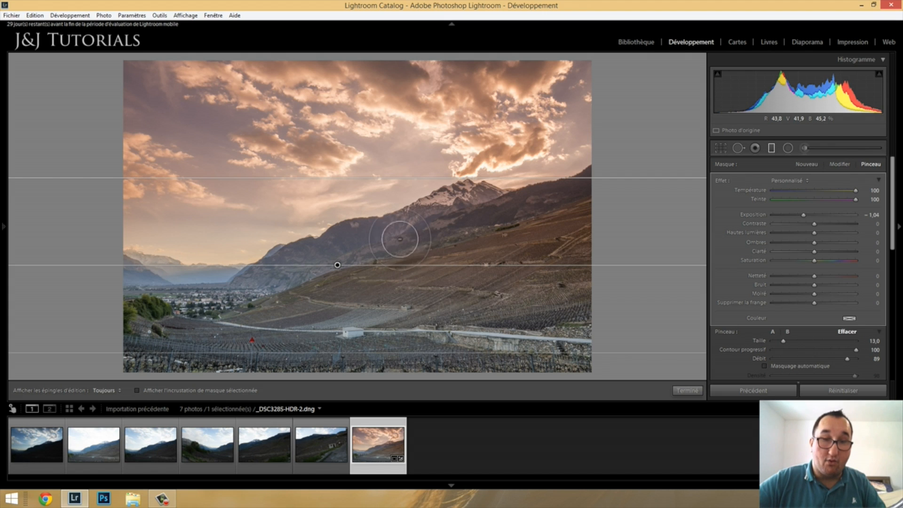
{"action": "left_click_drag", "start_coordinate": [828, 351], "coordinate": [801, 354]}
{"action": "key", "text": "h"}
{"action": "left_click_drag", "start_coordinate": [311, 247], "coordinate": [409, 226]}
{"action": "mouse_move", "coordinate": [581, 198]}
{"action": "left_mouse_down"}
{"action": "mouse_move", "coordinate": [474, 246]}
{"action": "mouse_move", "coordinate": [595, 202]}
{"action": "left_mouse_up"}
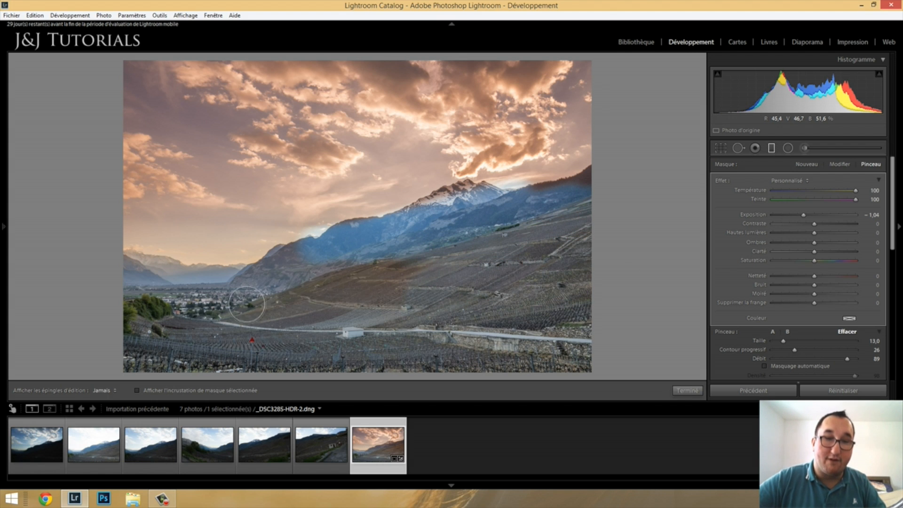
{"action": "mouse_move", "coordinate": [278, 275]}
{"action": "left_mouse_down"}
{"action": "mouse_move", "coordinate": [475, 186]}
{"action": "mouse_move", "coordinate": [604, 157]}
{"action": "left_mouse_up"}
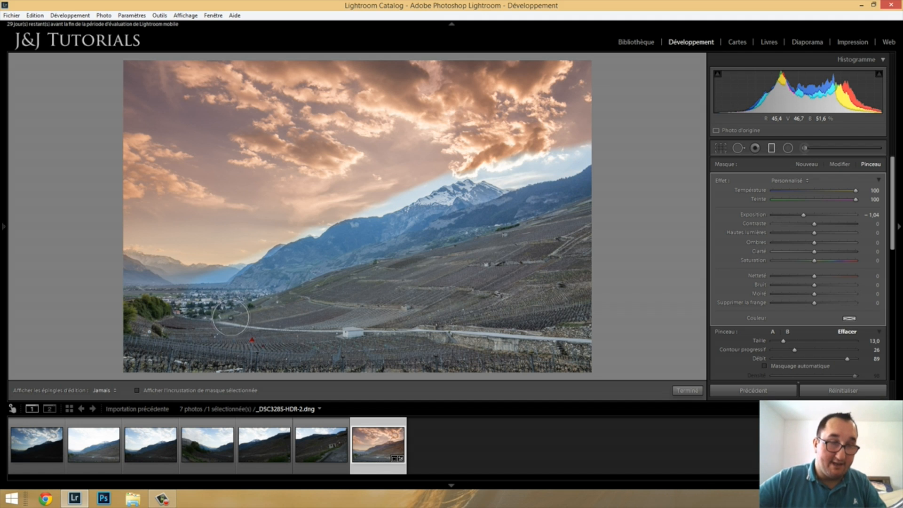
{"action": "left_click_drag", "start_coordinate": [141, 268], "coordinate": [170, 245]}
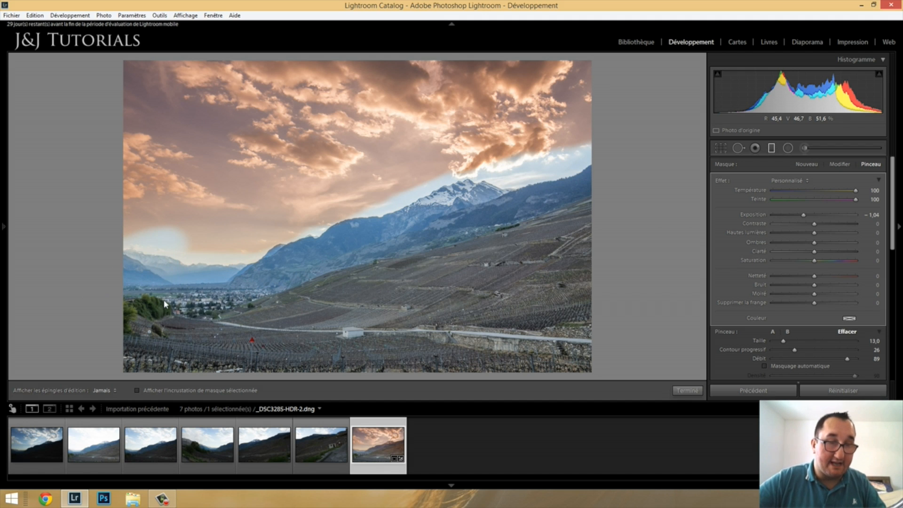
{"action": "key", "text": "h"}
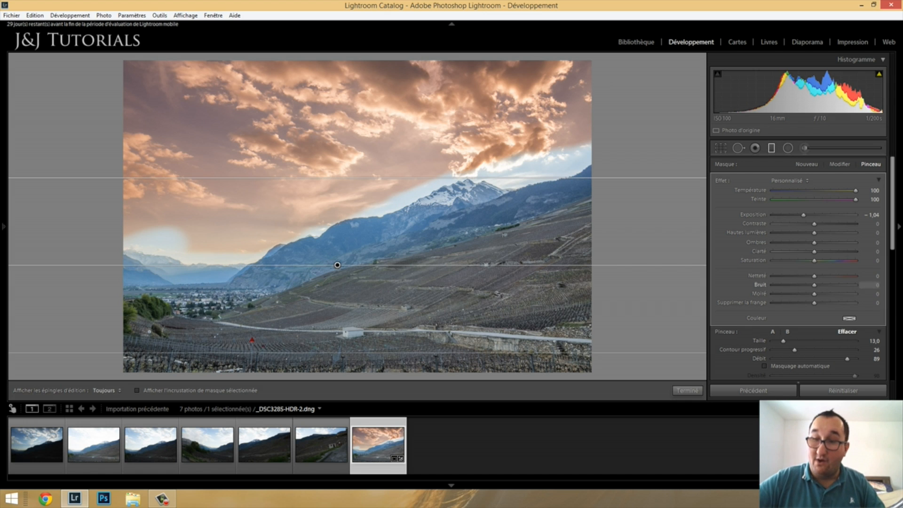
Reset the merged HDR photo's development settings and delete the photo _DSC3285-HDR-2.dng
{"action": "key", "text": "ctrl+shift+r"}
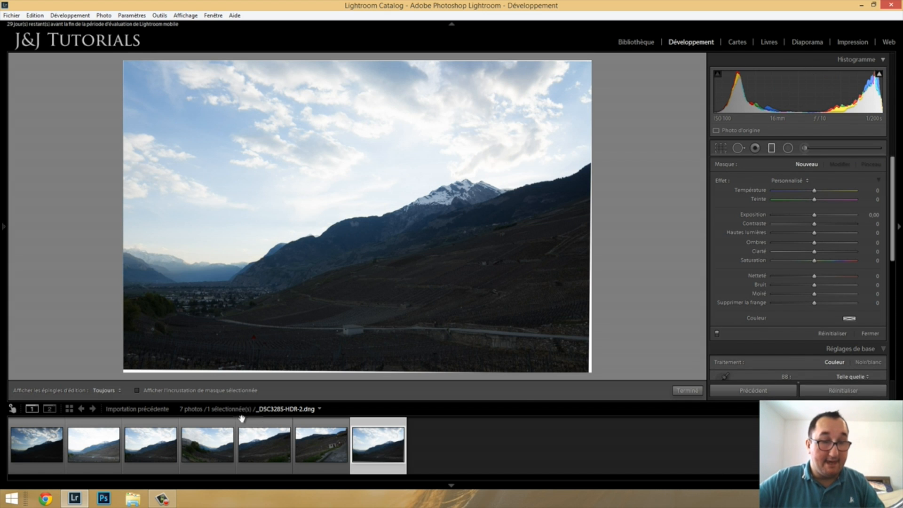
{"action": "right_click", "coordinate": [373, 447]}
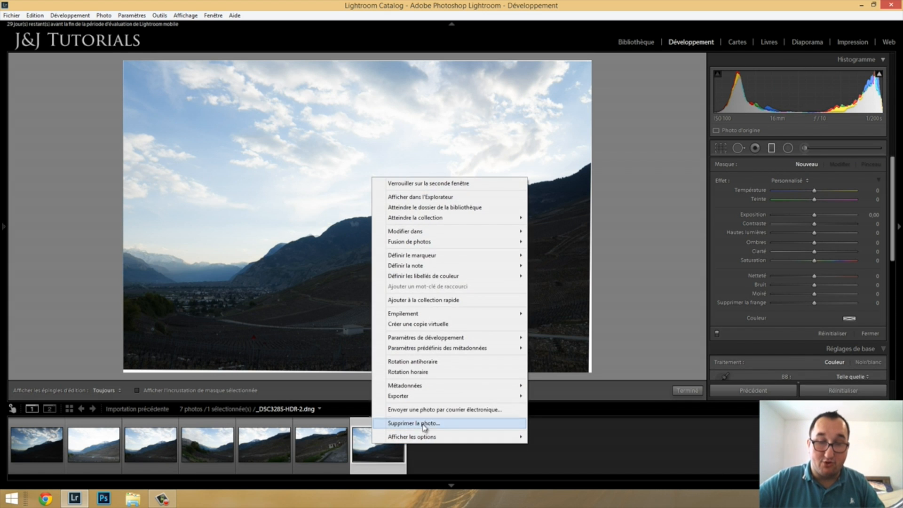
{"action": "left_click", "coordinate": [423, 424]}
{"action": "left_click", "coordinate": [475, 276]}
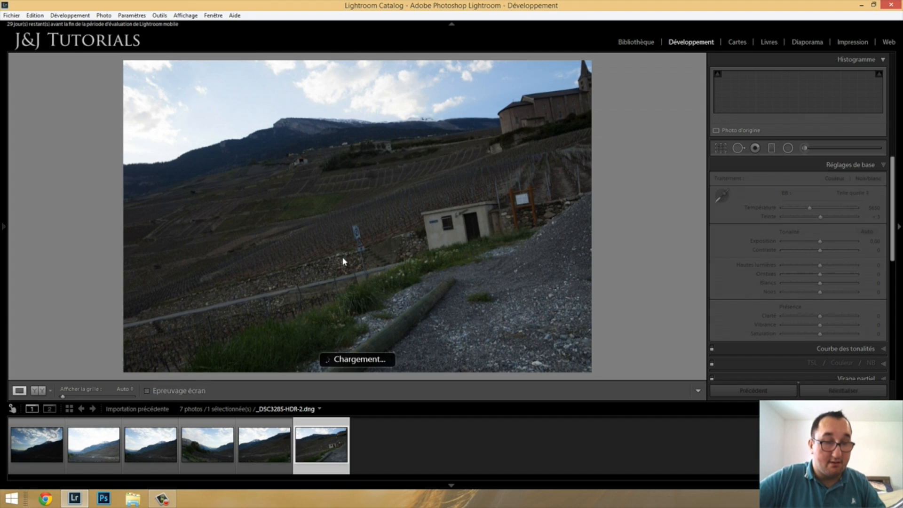
Look through the three overlapping vineyard photos _DSC3288.ARW, _DSC3289.ARW and _DSC3290.ARW to compare their framing
{"action": "left_click", "coordinate": [197, 448]}
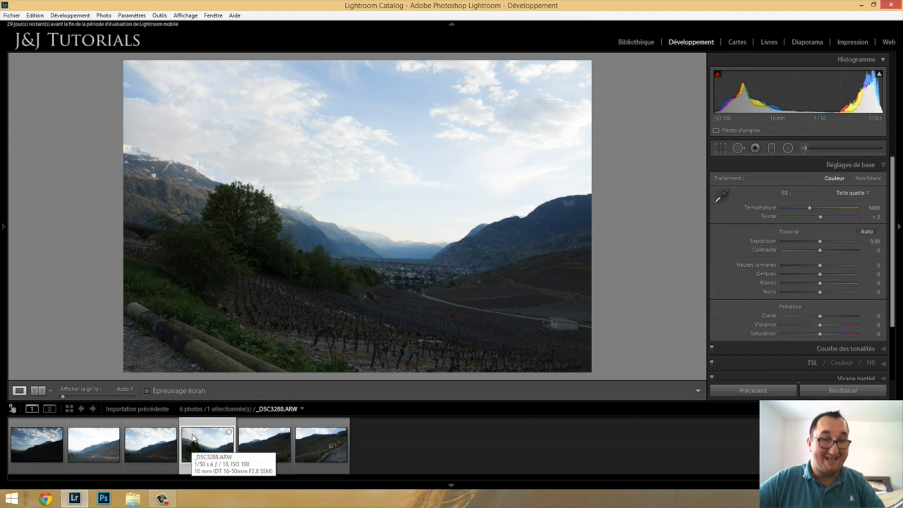
{"action": "left_click", "coordinate": [249, 441]}
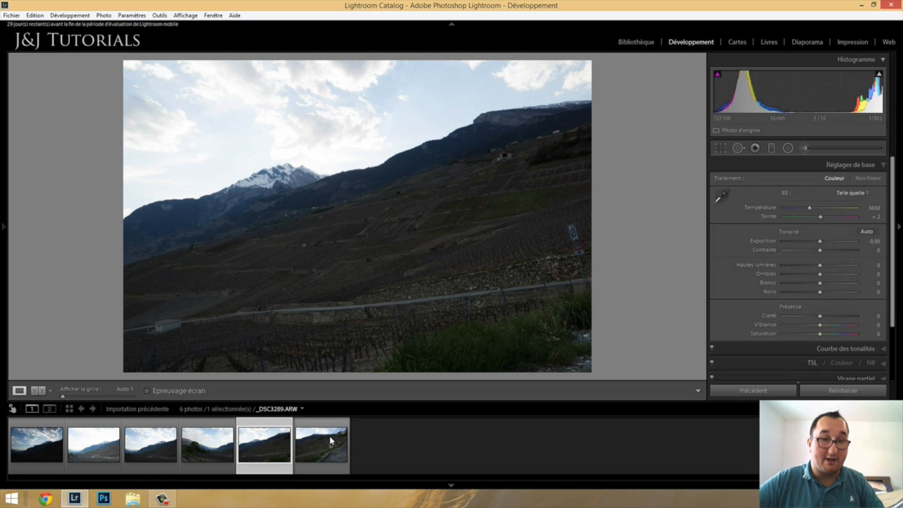
{"action": "left_click", "coordinate": [330, 436]}
{"action": "left_click", "coordinate": [261, 446]}
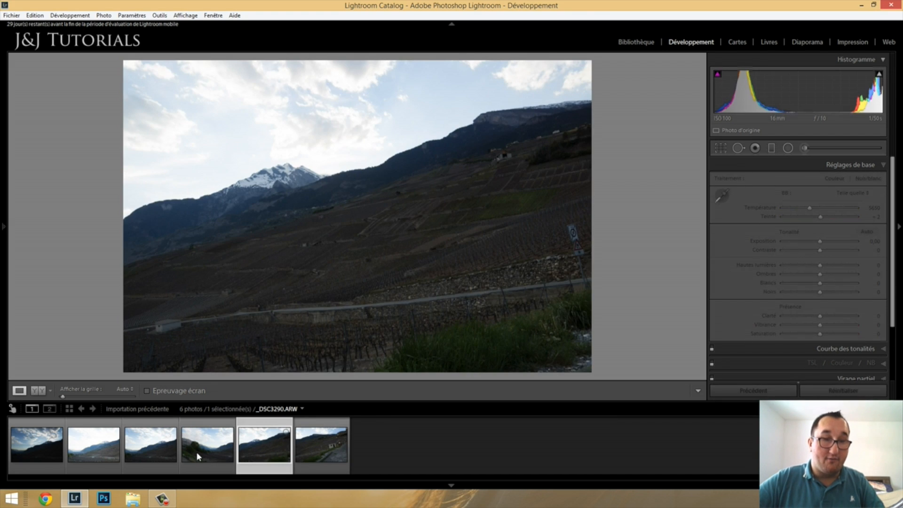
{"action": "left_click", "coordinate": [197, 452]}
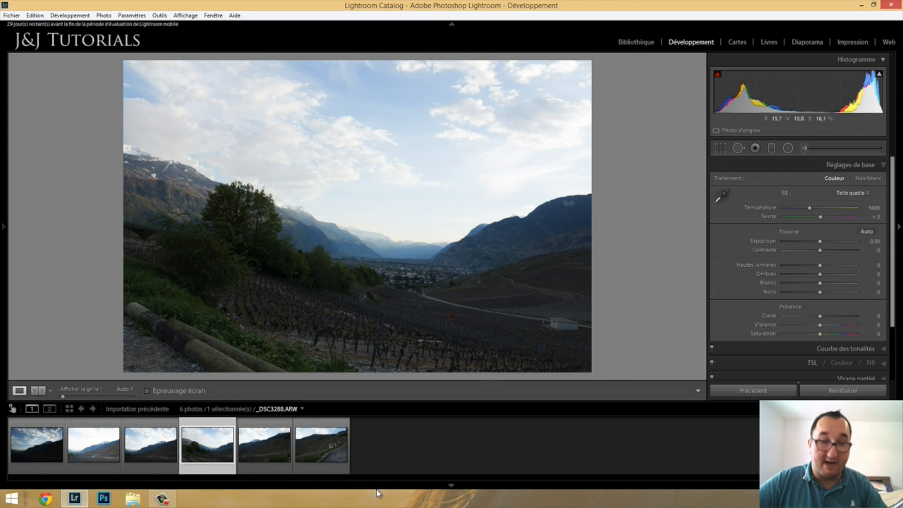
{"action": "left_click", "coordinate": [277, 444]}
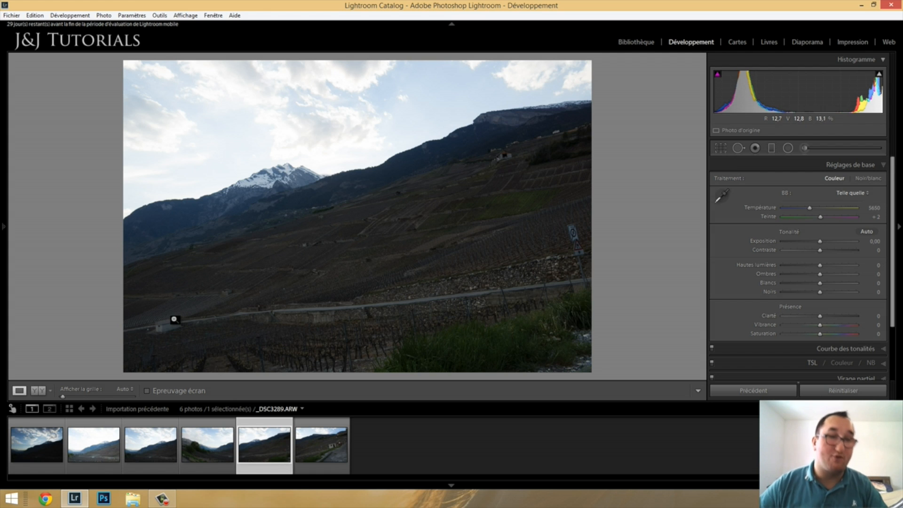
{"action": "left_click", "coordinate": [304, 457]}
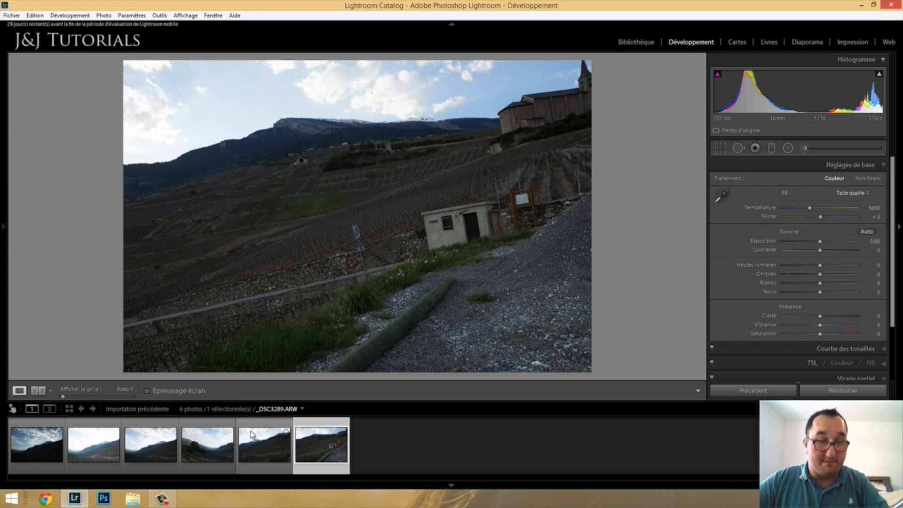
{"action": "left_click", "coordinate": [241, 451]}
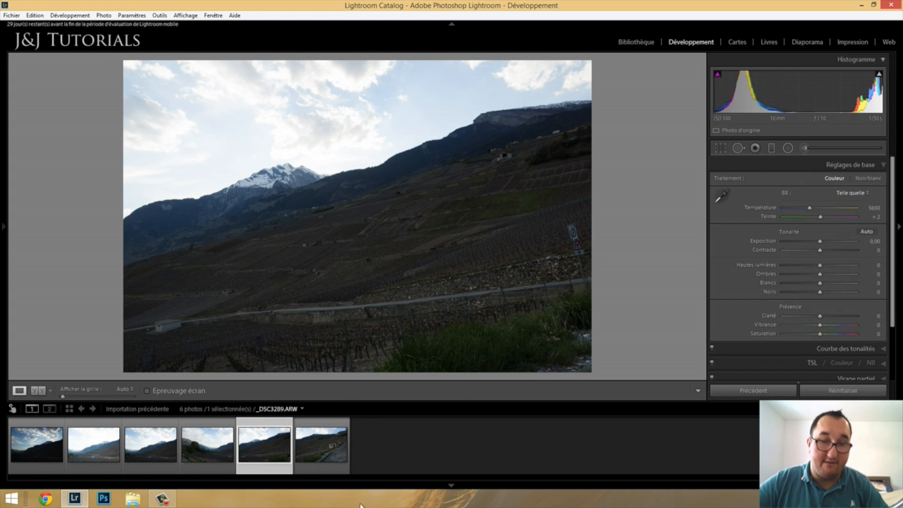
{"action": "left_click", "coordinate": [325, 460]}
Select the photos _DSC3288.ARW to _DSC3290.ARW and open the panorama merge preview for them
{"action": "left_click", "coordinate": [209, 471]}
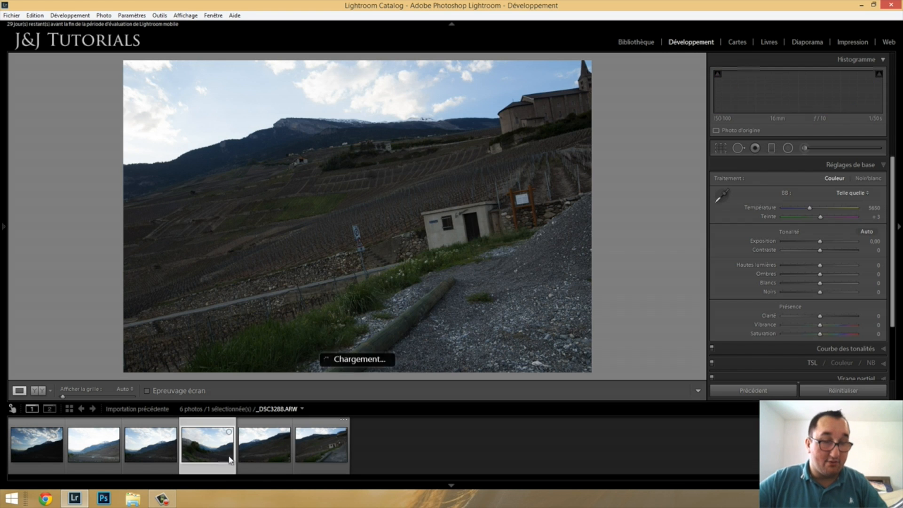
{"action": "left_click", "coordinate": [343, 456], "text": "shift"}
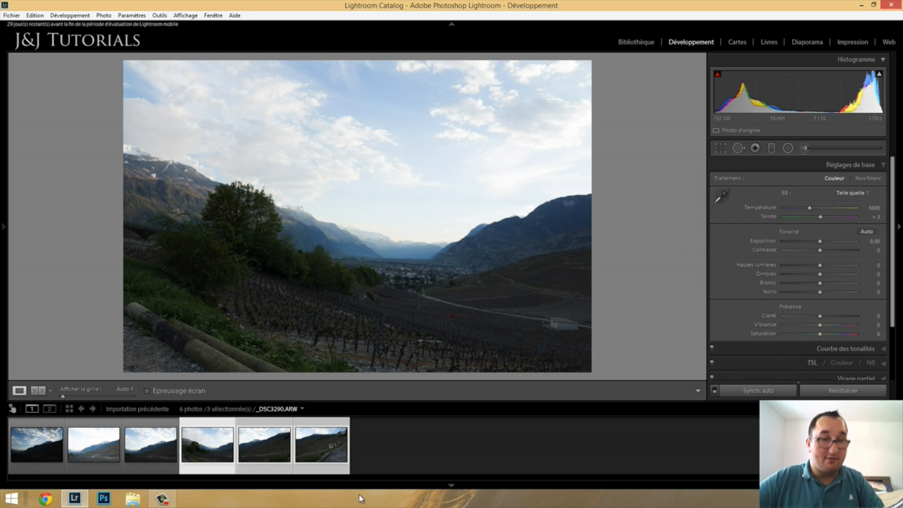
{"action": "left_click", "coordinate": [103, 15]}
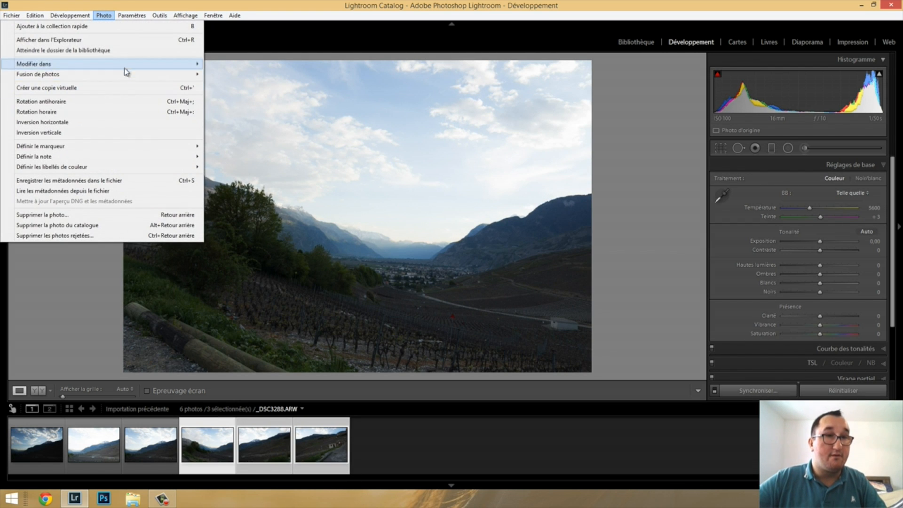
{"action": "mouse_move", "coordinate": [125, 74]}
{"action": "left_click", "coordinate": [248, 87]}
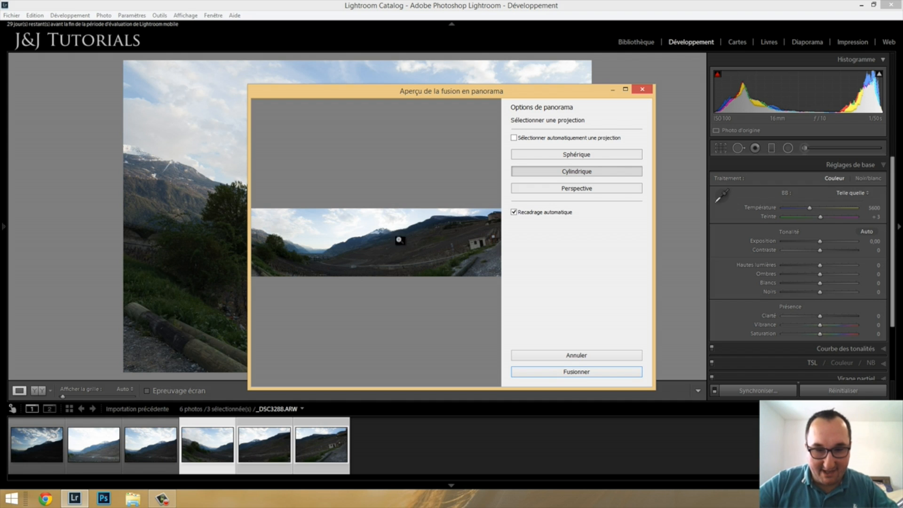
Compare the Cylindrique, Perspective and Sphérique projections in the panorama preview and choose Sphérique
{"action": "left_click", "coordinate": [524, 154]}
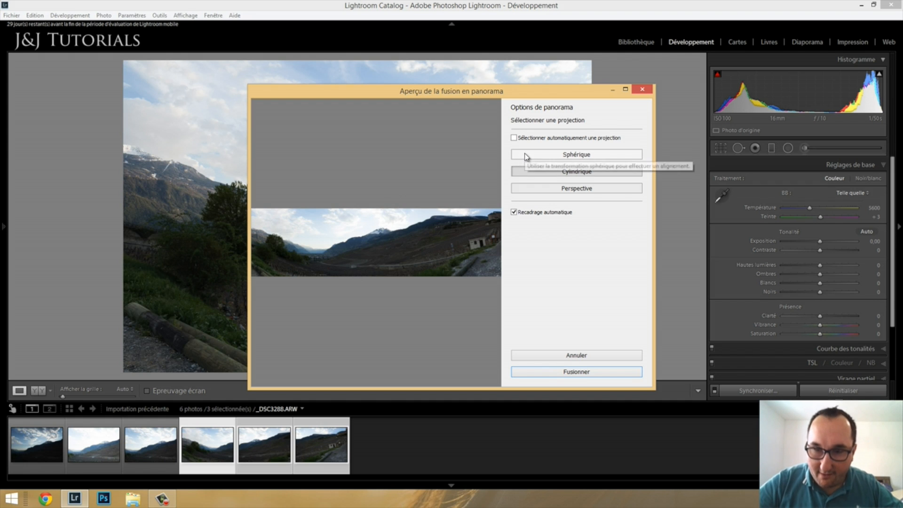
{"action": "left_click", "coordinate": [552, 174]}
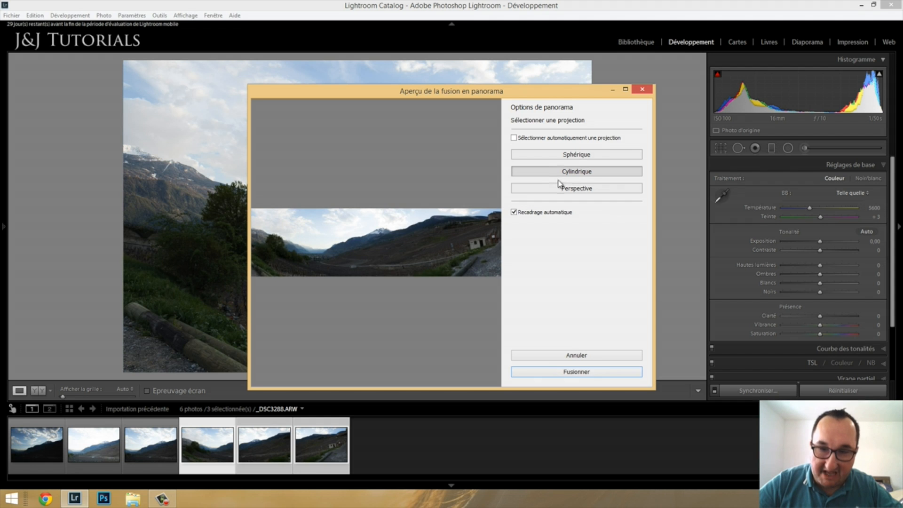
{"action": "left_click", "coordinate": [564, 190]}
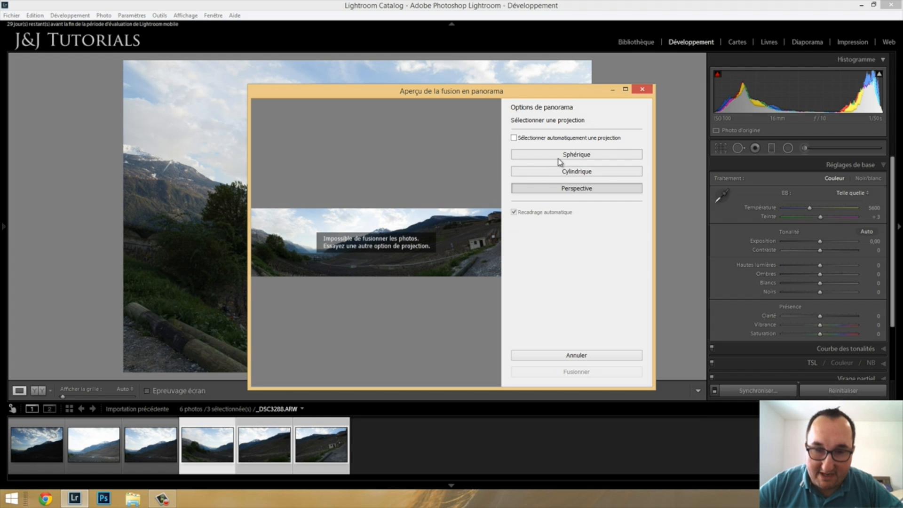
{"action": "left_click", "coordinate": [545, 155]}
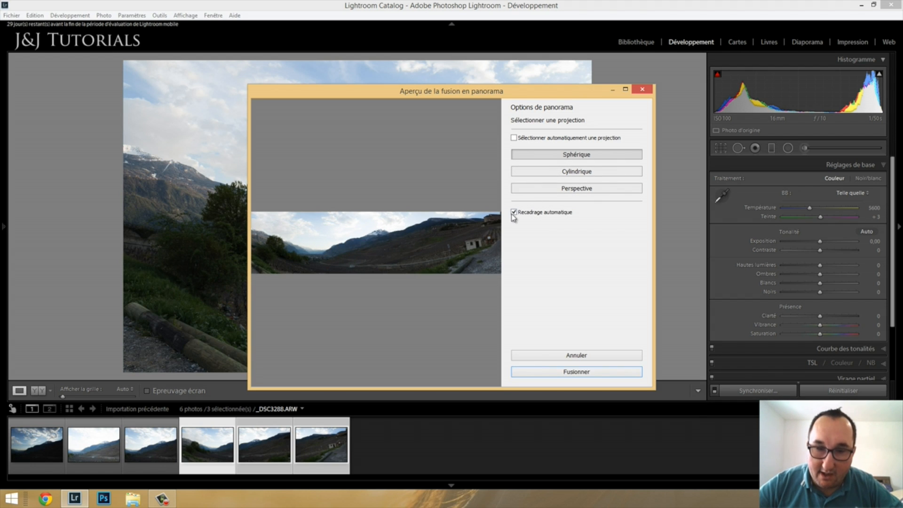
{"action": "left_click", "coordinate": [550, 170]}
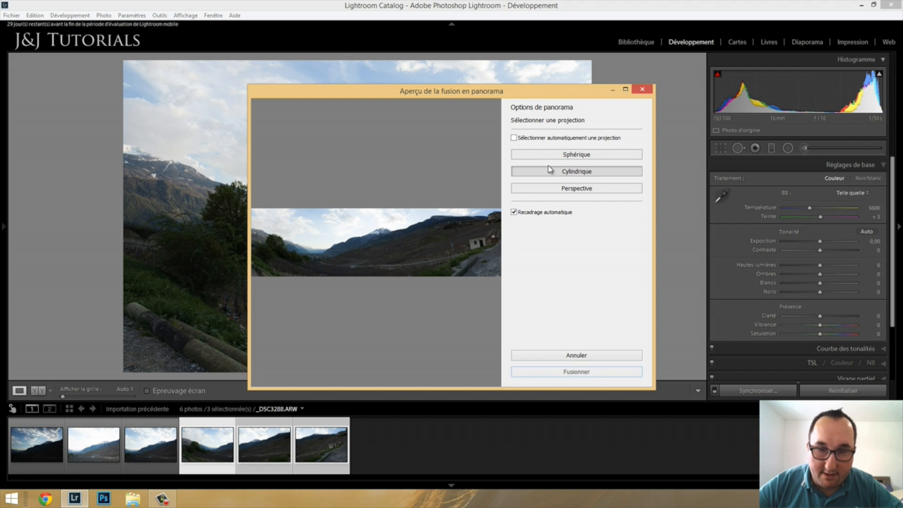
{"action": "left_click", "coordinate": [555, 157]}
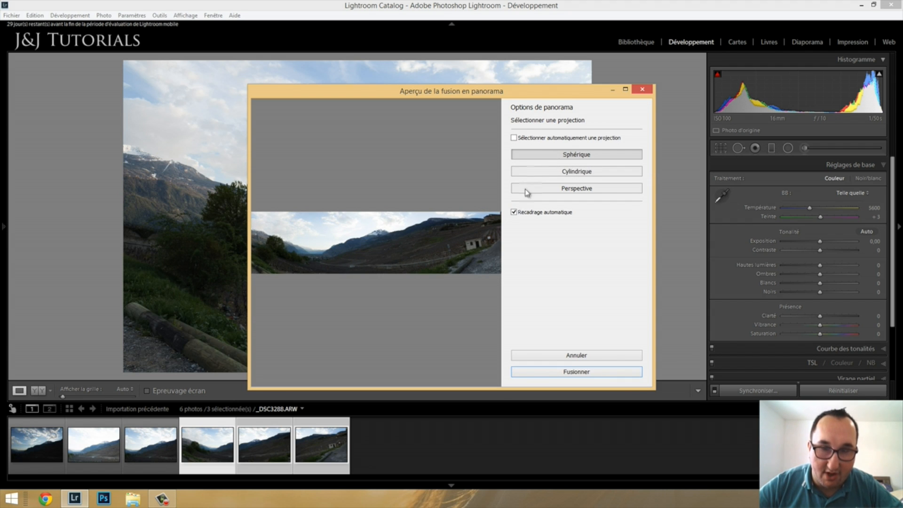
Preview the panorama without automatic cropping, re-enable Recadrage automatique and merge the photos
{"action": "left_click", "coordinate": [513, 212]}
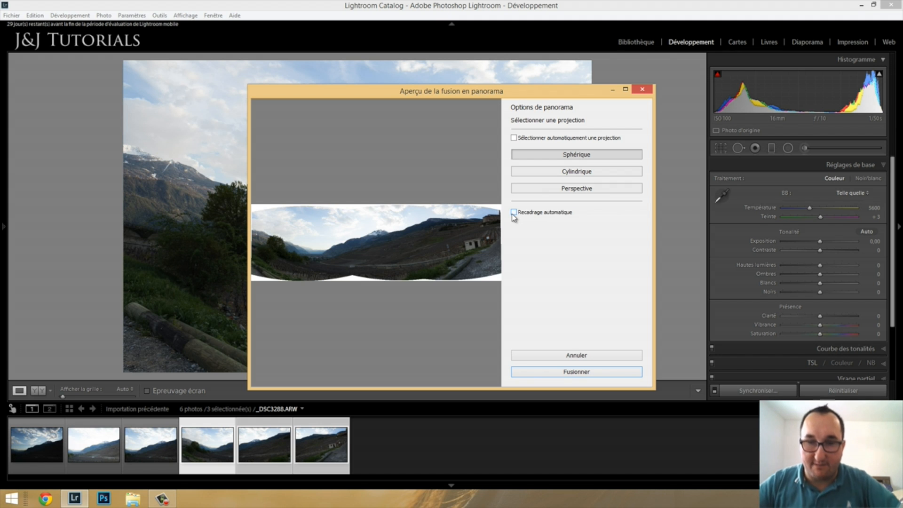
{"action": "left_click", "coordinate": [513, 213]}
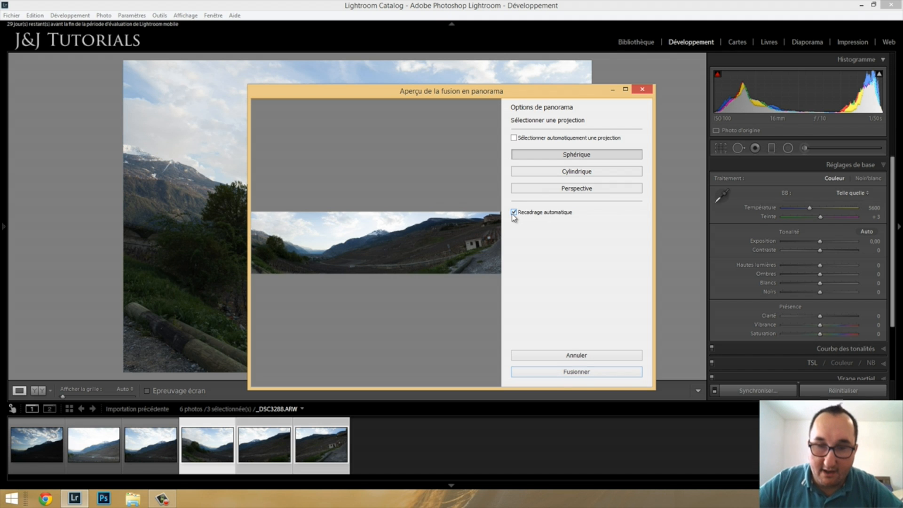
{"action": "left_click", "coordinate": [600, 371]}
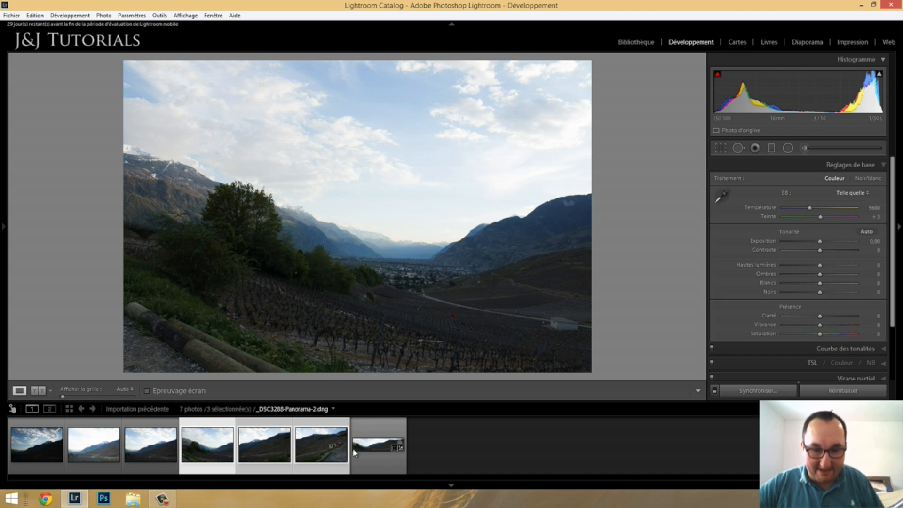
Open the merged panorama _DSC3288-Panorama-2.dng and examine the vineyards and huts in close-up
{"action": "left_click", "coordinate": [366, 463]}
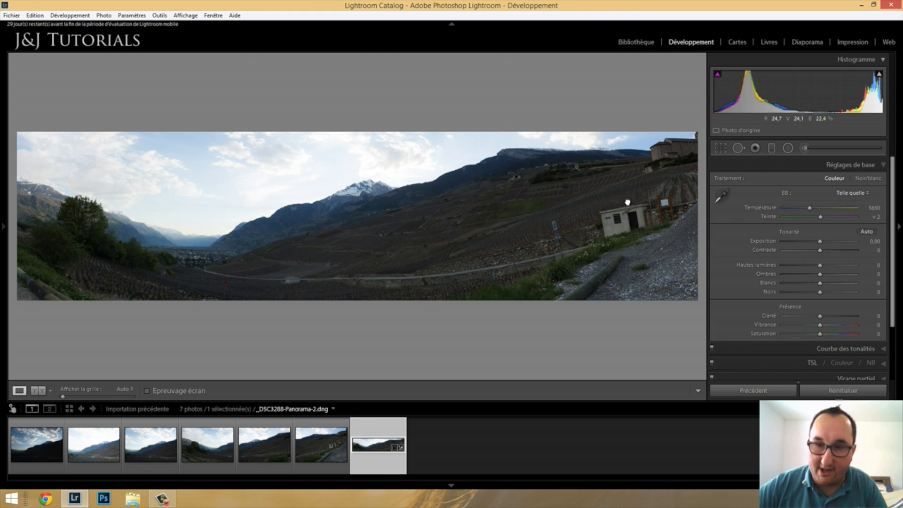
{"action": "left_click", "coordinate": [607, 207]}
{"action": "left_click_drag", "start_coordinate": [387, 238], "coordinate": [371, 201]}
{"action": "left_click_drag", "start_coordinate": [455, 165], "coordinate": [640, 277]}
{"action": "left_click_drag", "start_coordinate": [398, 300], "coordinate": [428, 283]}
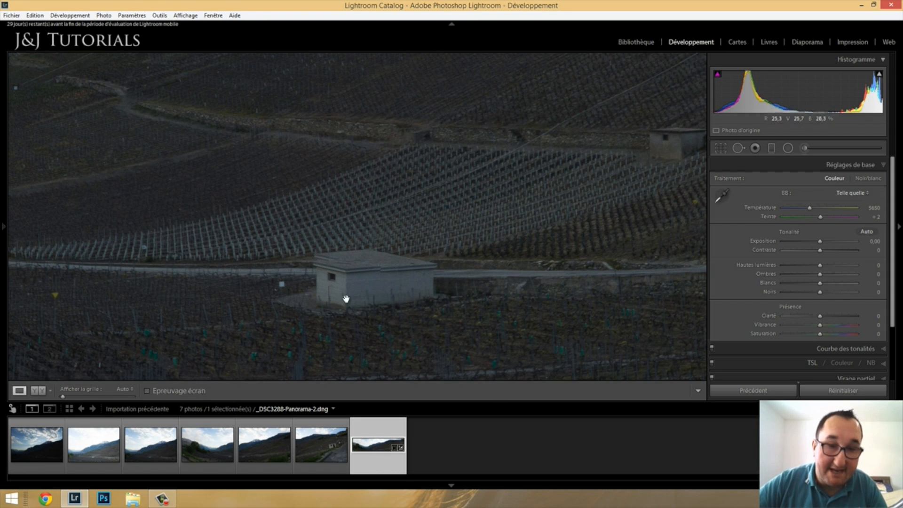
{"action": "left_click", "coordinate": [404, 279]}
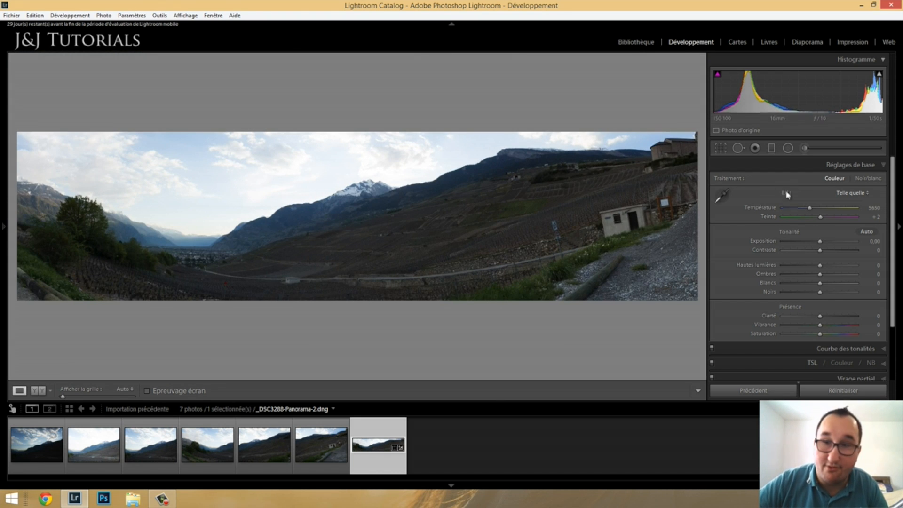
Set the panorama's Exposition to +1,69, Contraste +45, Hautes lumières −100, Ombres −35, Blancs +52 and Vibrance +36
{"action": "left_click_drag", "start_coordinate": [820, 241], "coordinate": [727, 265]}
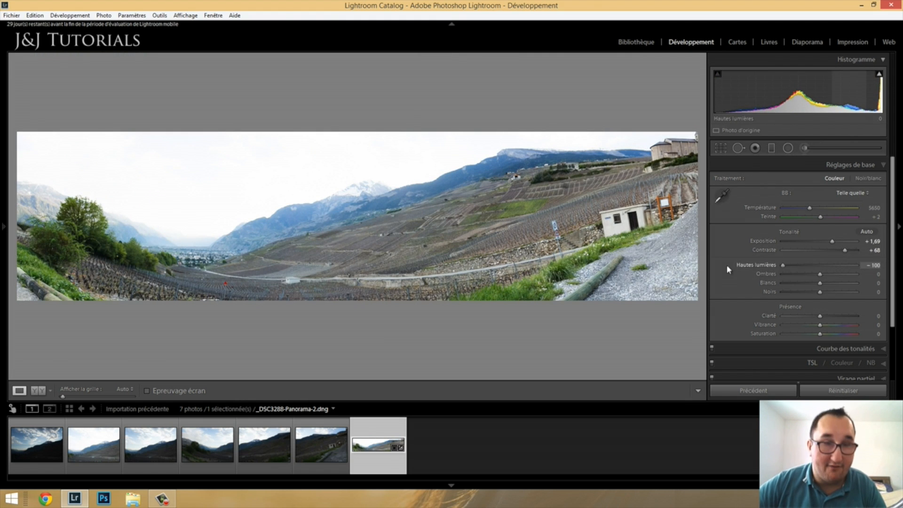
{"action": "left_click_drag", "start_coordinate": [825, 250], "coordinate": [840, 283]}
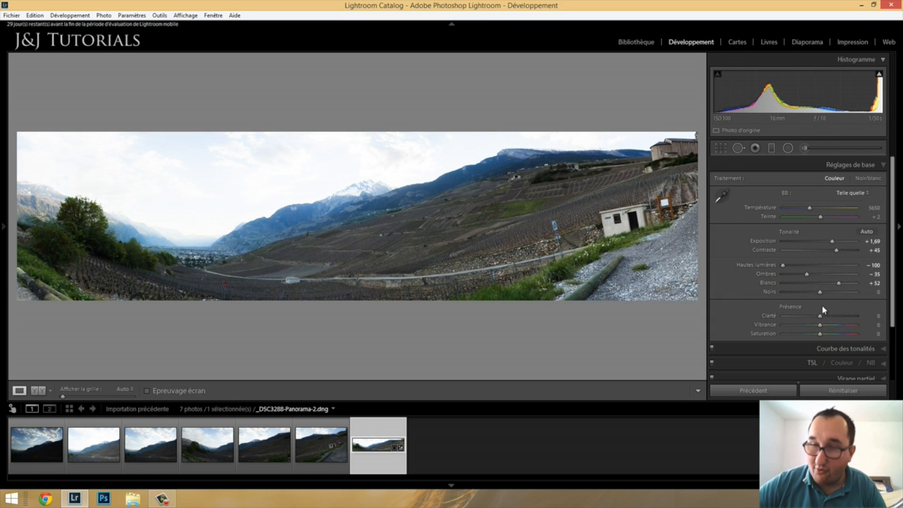
{"action": "left_click_drag", "start_coordinate": [821, 325], "coordinate": [833, 325]}
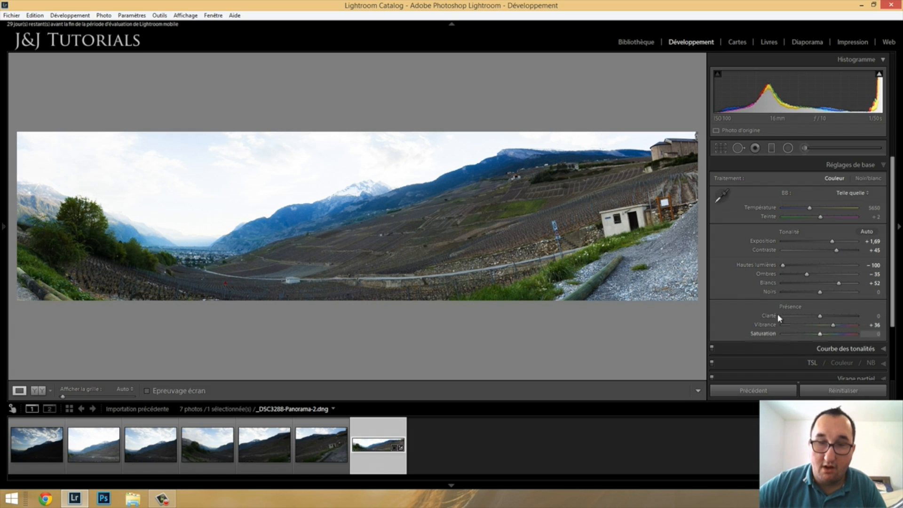